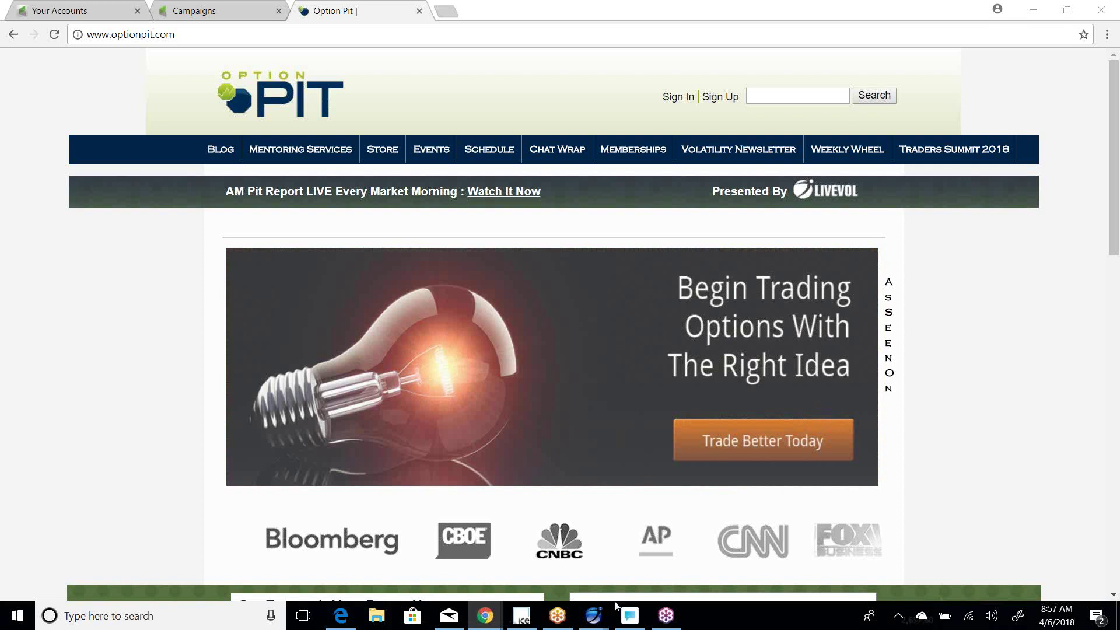
Show thumbnail previews of the running LiveVol X windows from the taskbar
left_click(594, 616)
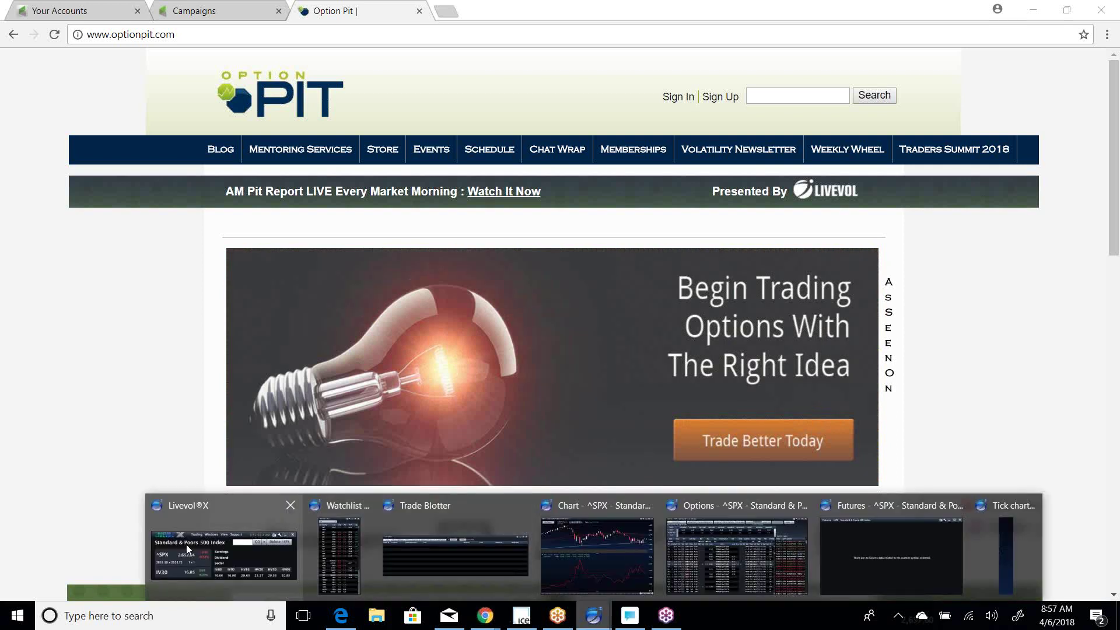
Bring up the ^SPX options window and scroll its SPXW Apr16 strikes down to 2700
left_click(186, 545)
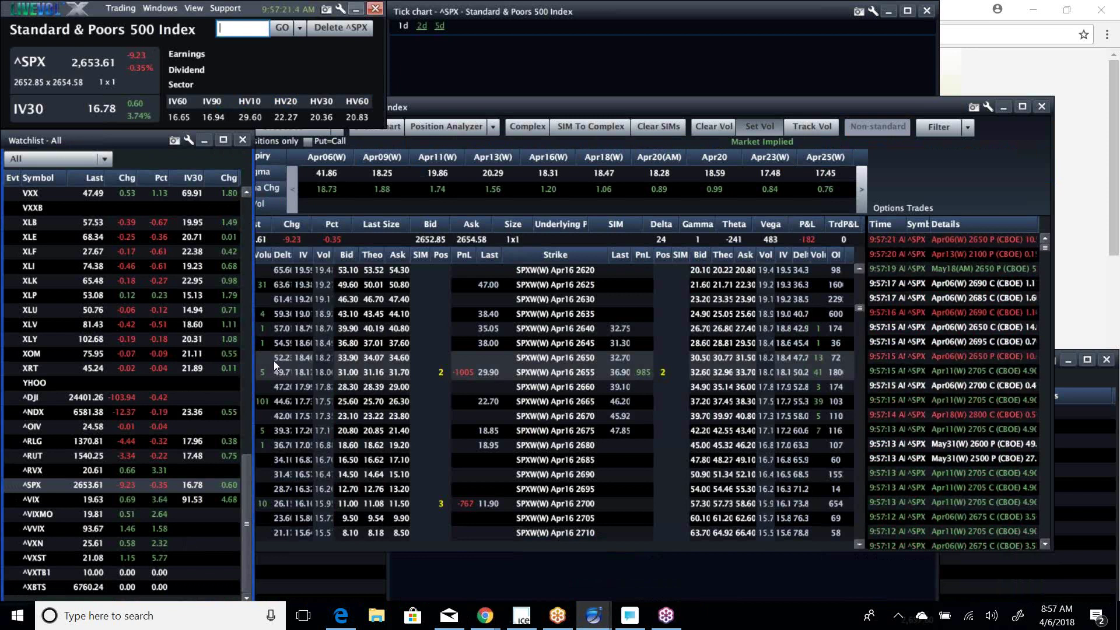
left_click(858, 544)
scroll(859, 544, "down", 3)
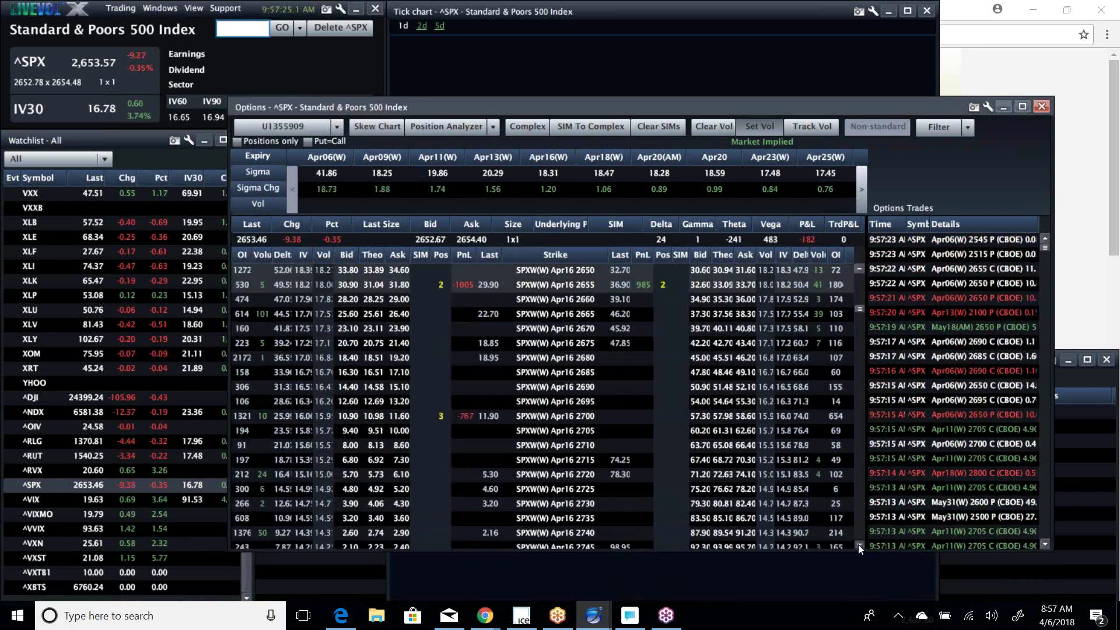
scroll(859, 545, "down", 2)
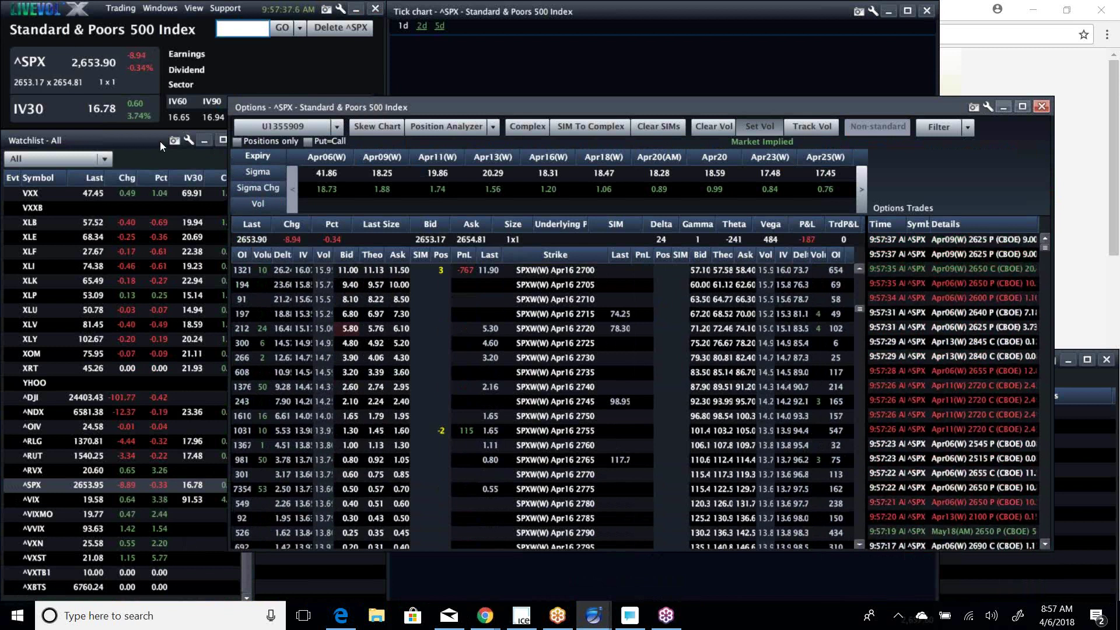
Raise the All-symbols watchlist over the SPX chain and scroll to stocks like GOOG, MSFT, MU, NVDA
left_click(152, 157)
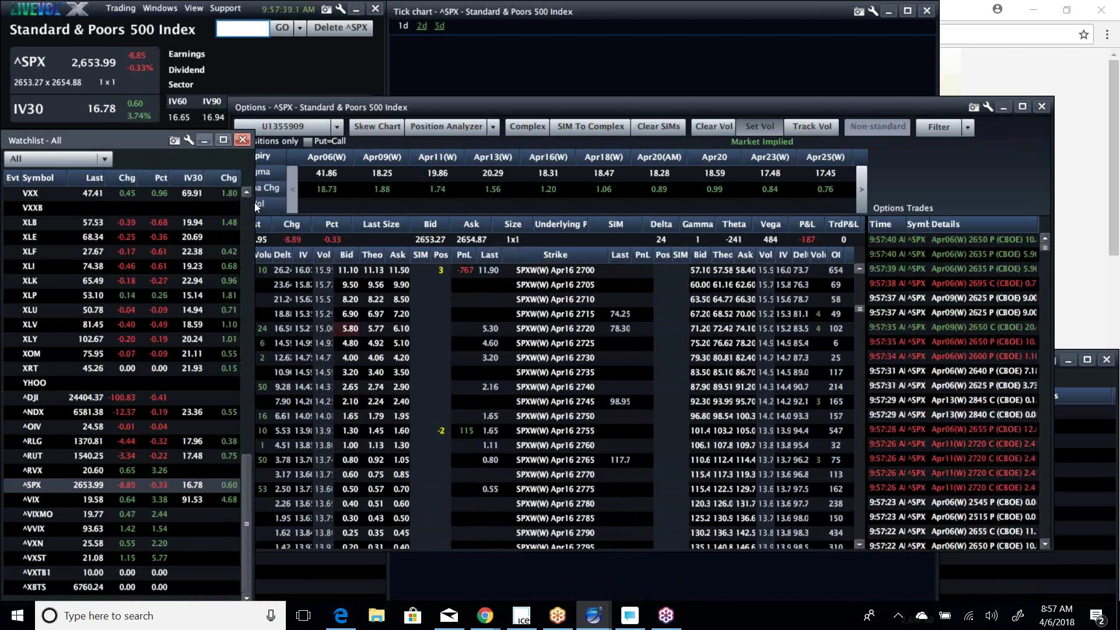
scroll(249, 203, "up", 15)
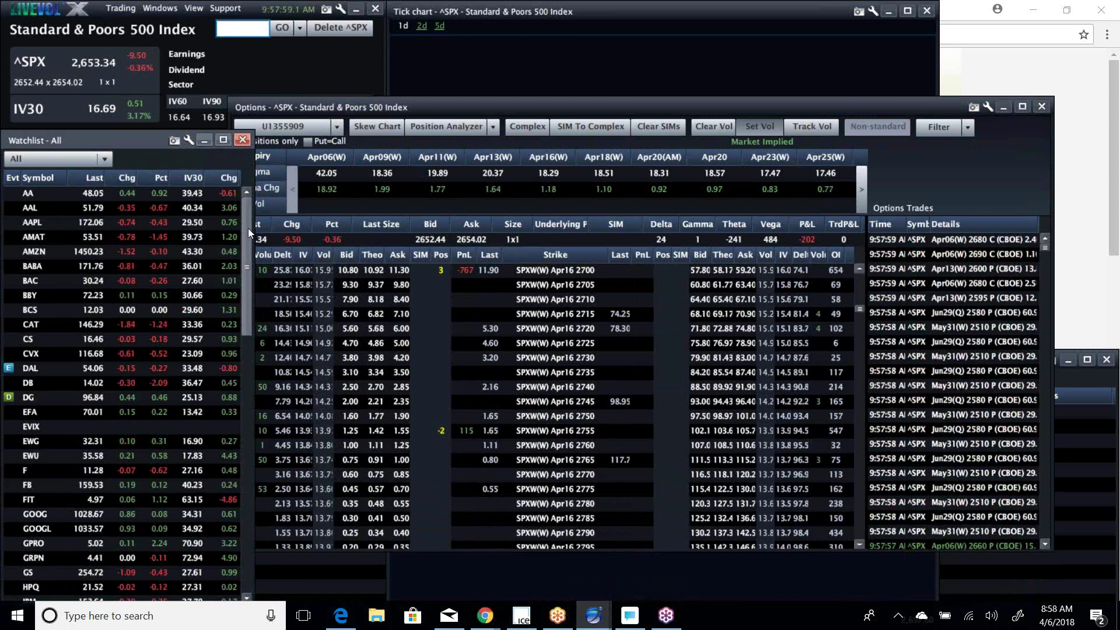
left_click_drag(249, 236, 251, 300)
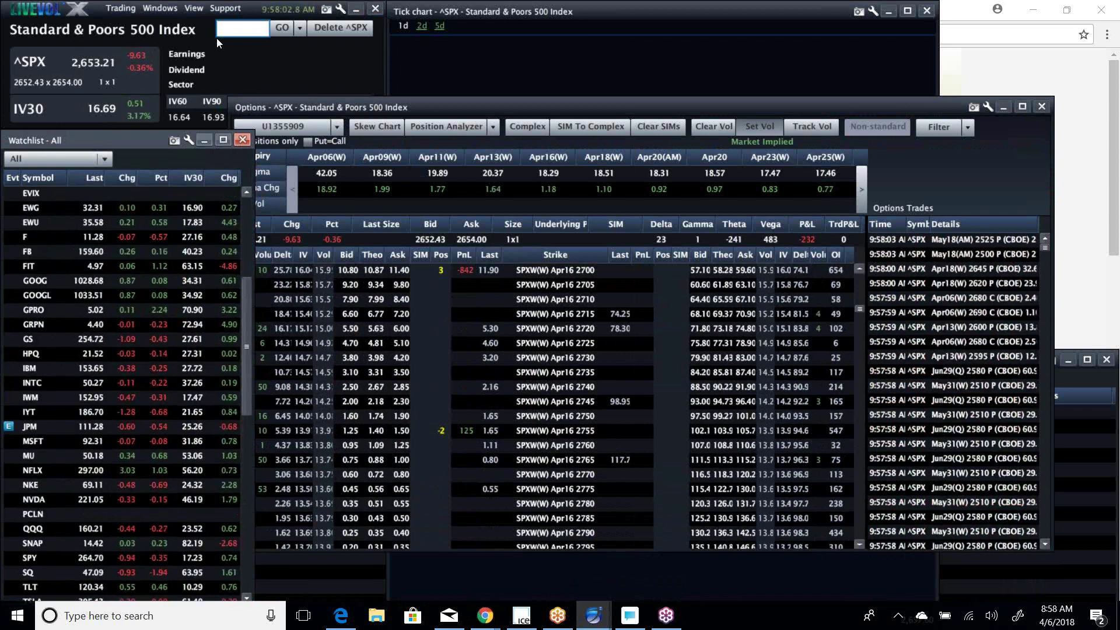
Load Caterpillar (CAT) after dismissing the CA error, then switch the symbol to Deere (DE)
left_click(268, 29)
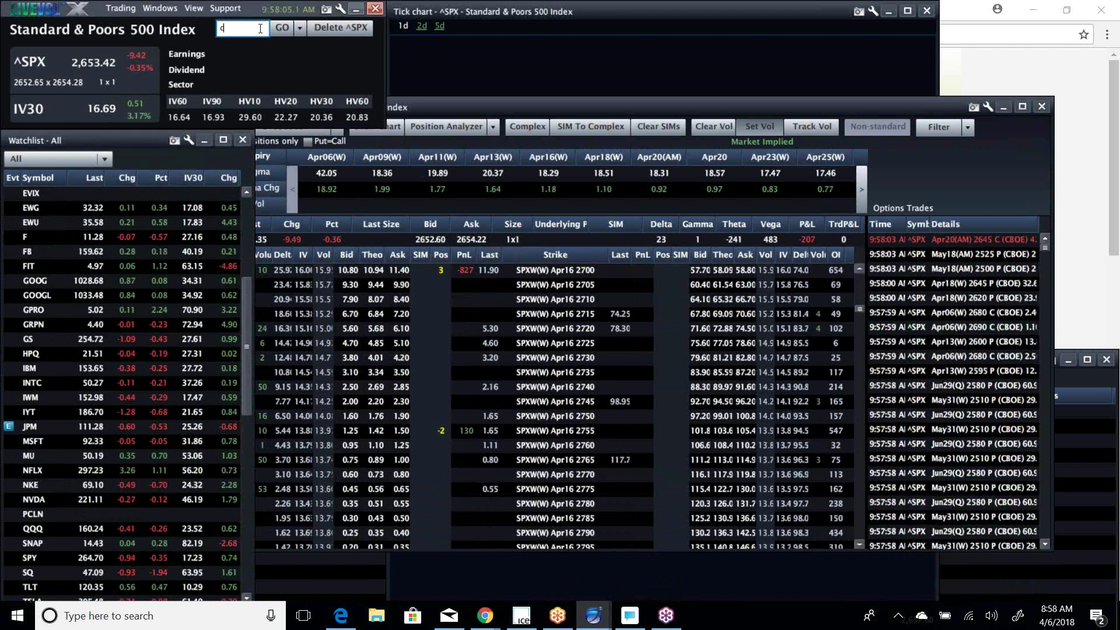
type("ca")
key("Return")
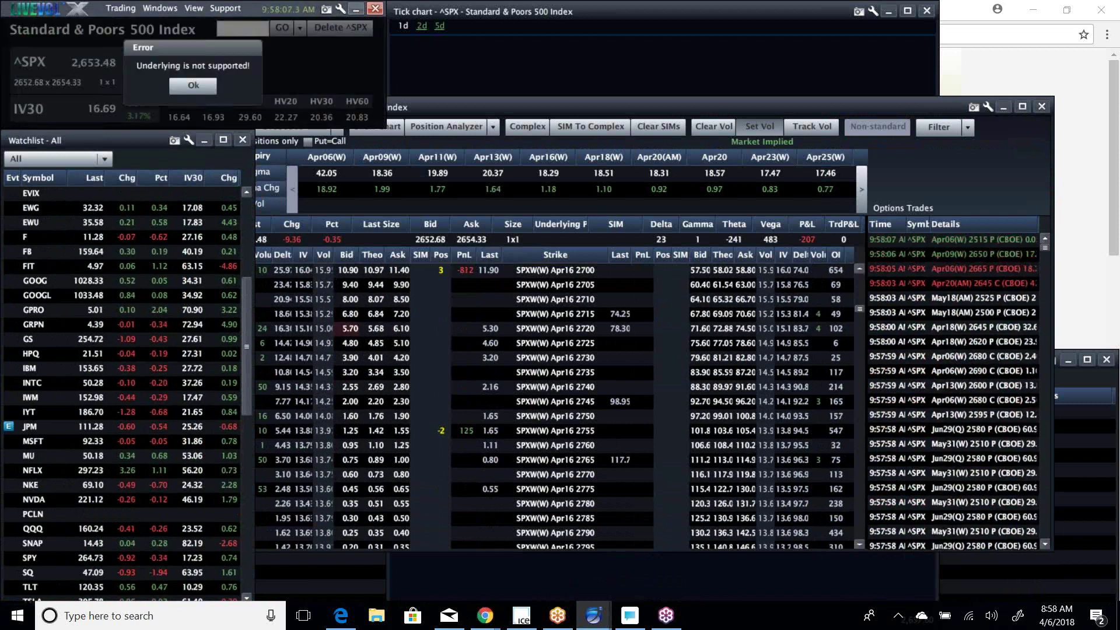
left_click(192, 88)
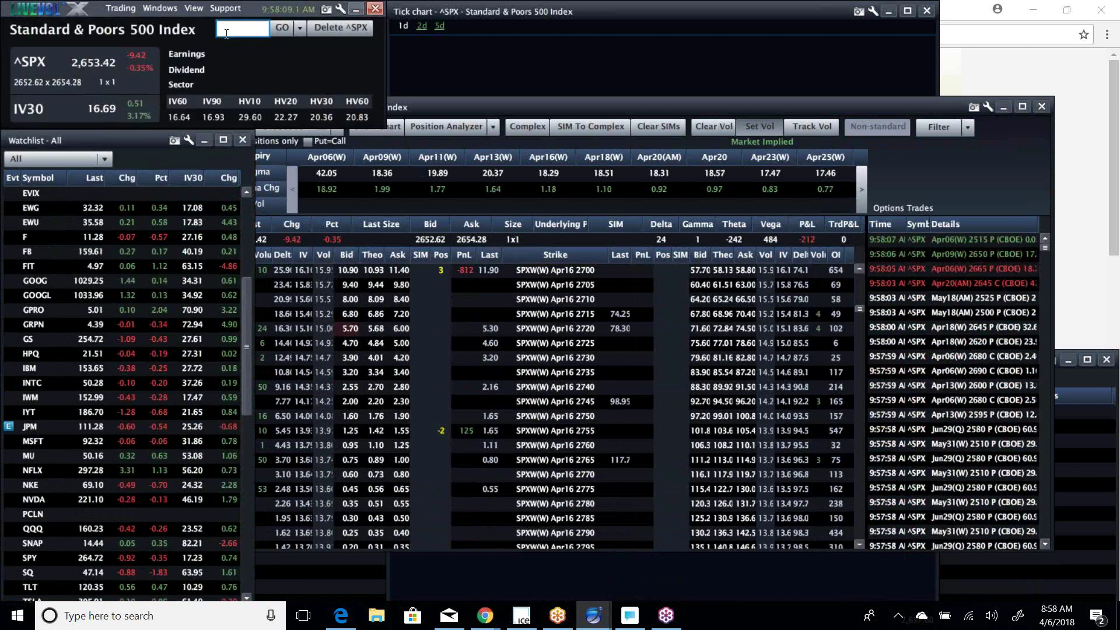
type("cat")
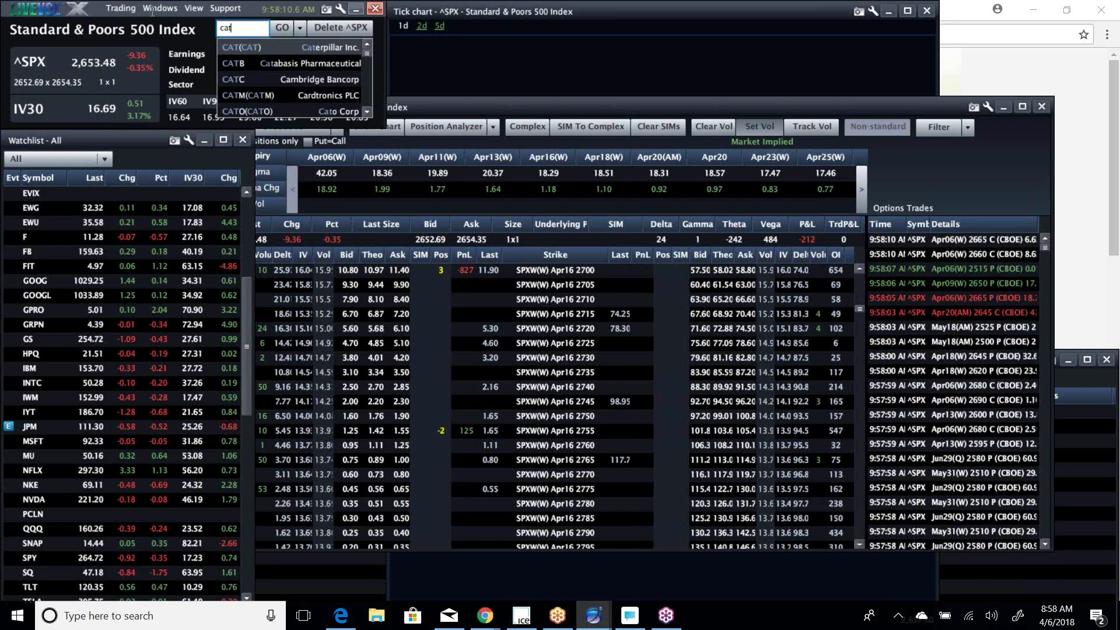
key("Return")
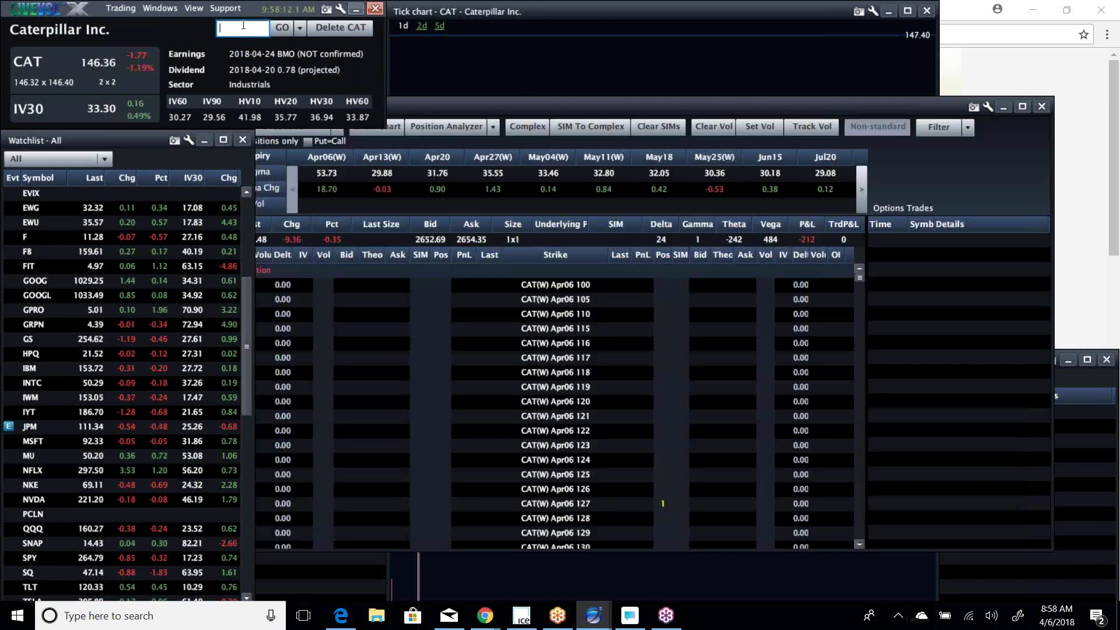
key("Return")
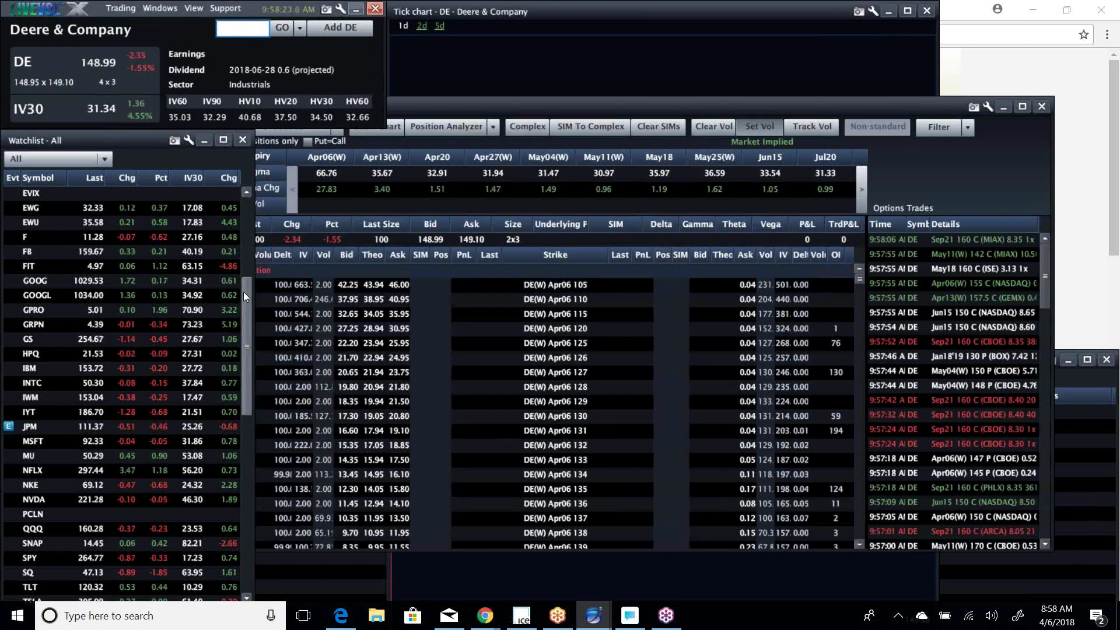
Scroll the watchlist back to the top so the AMZN row is visible
left_click_drag(243, 292, 262, 505)
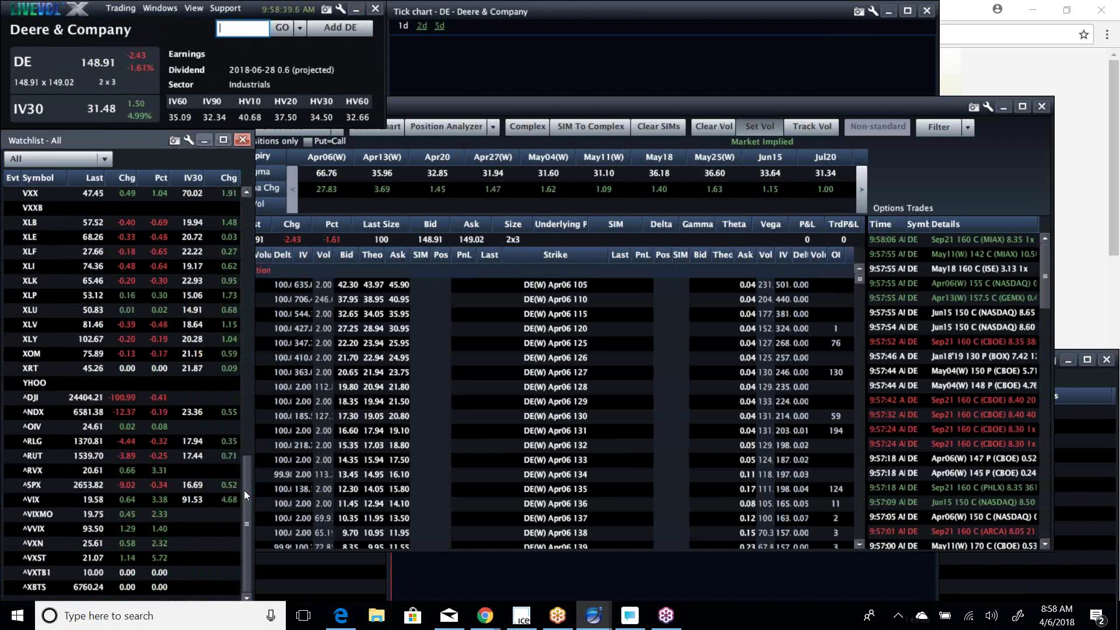
left_click_drag(244, 487, 128, 259)
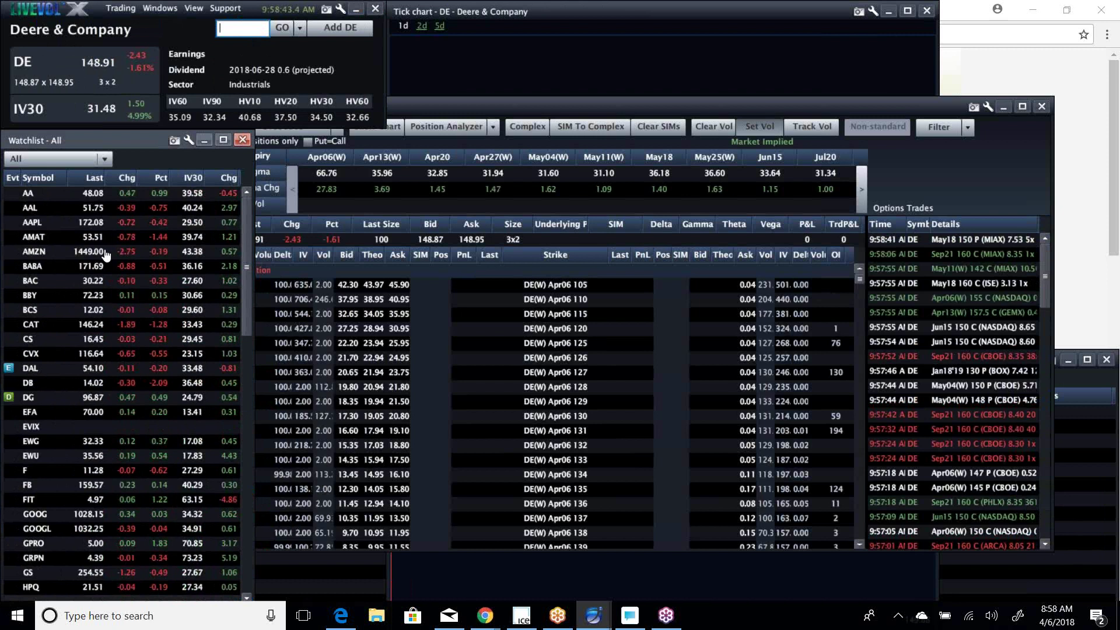
Load AMZN from the watchlist, view its Apr06 chain from strike 1000, then raise the watchlist again
left_click(40, 250)
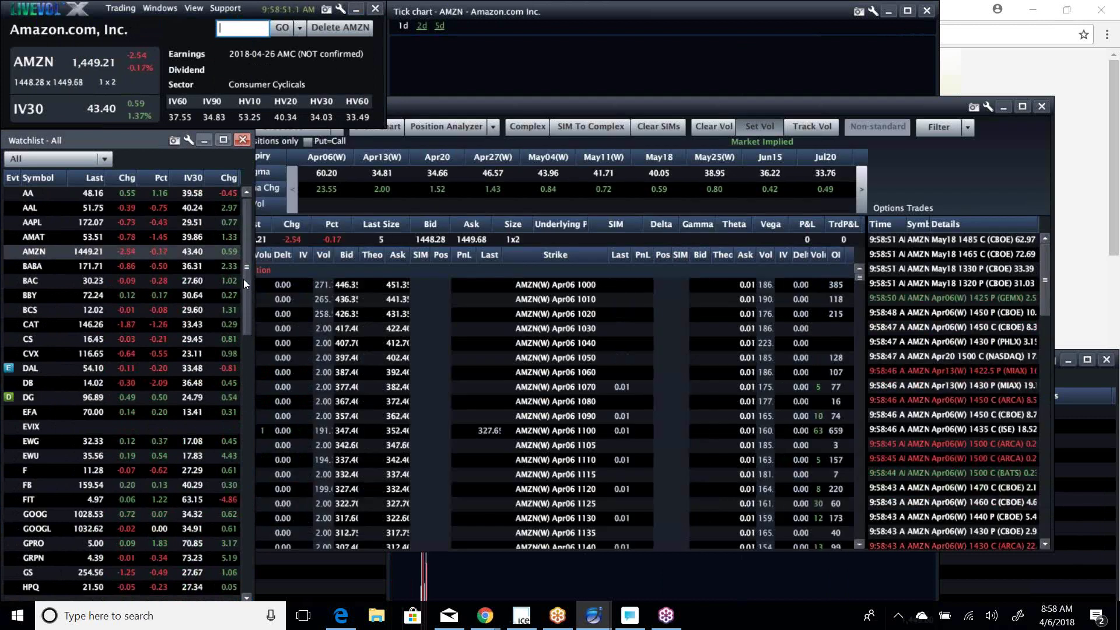
left_click_drag(244, 279, 197, 544)
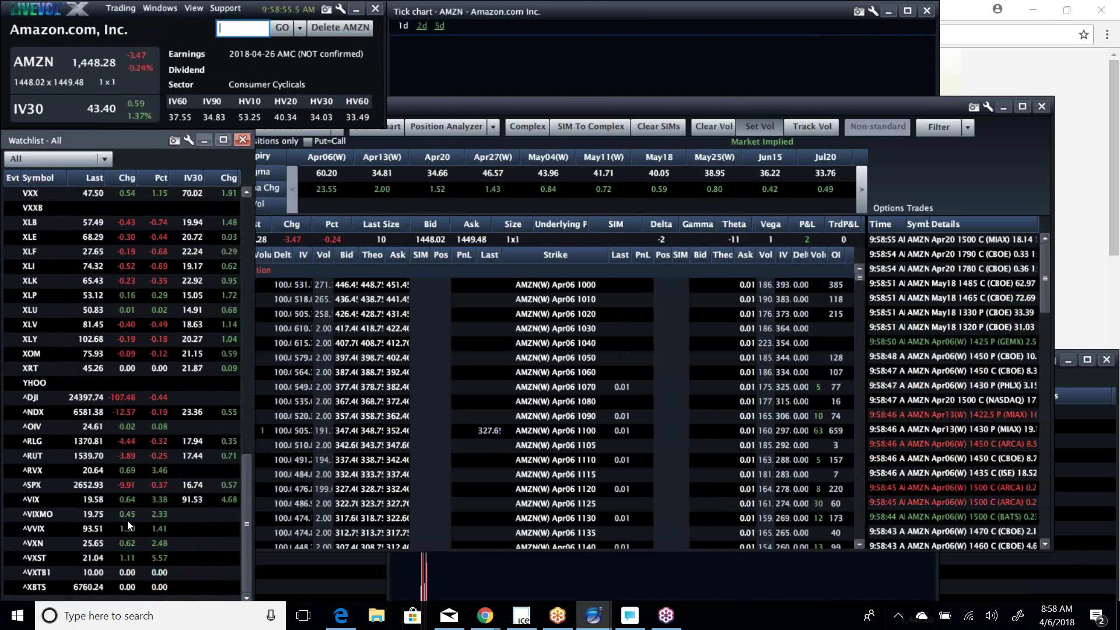
left_click(881, 158)
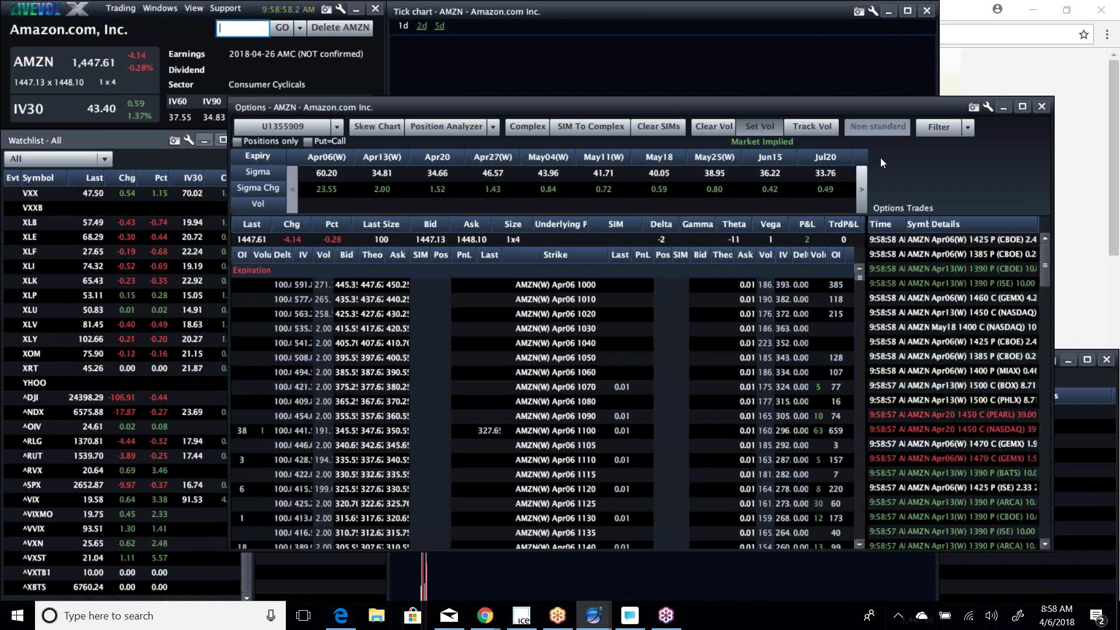
left_click(234, 143)
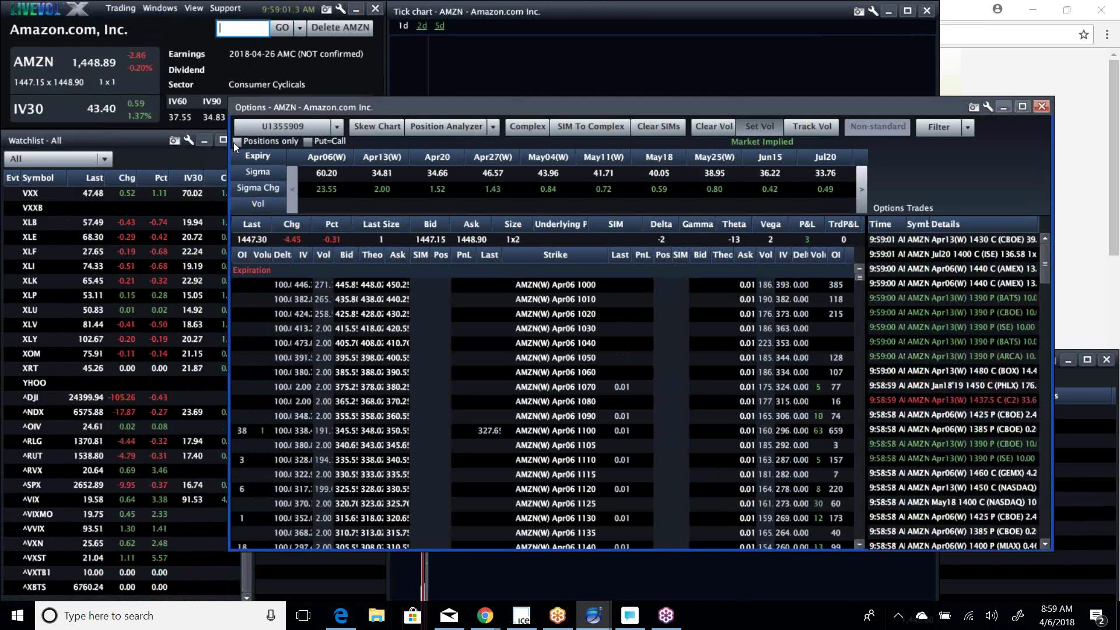
left_click(158, 156)
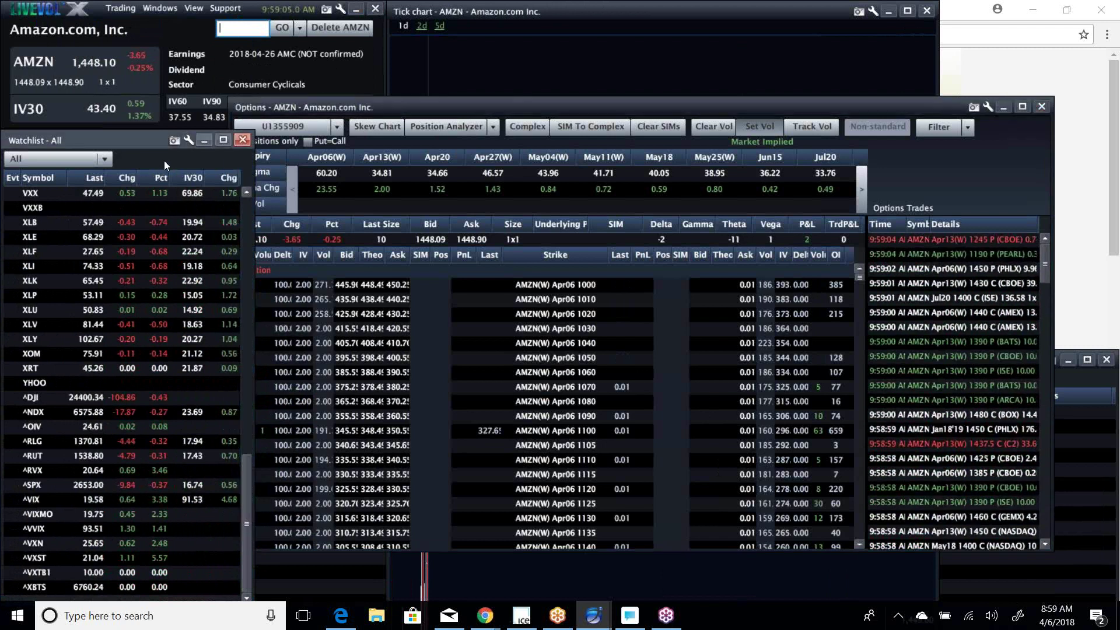
left_click(244, 215)
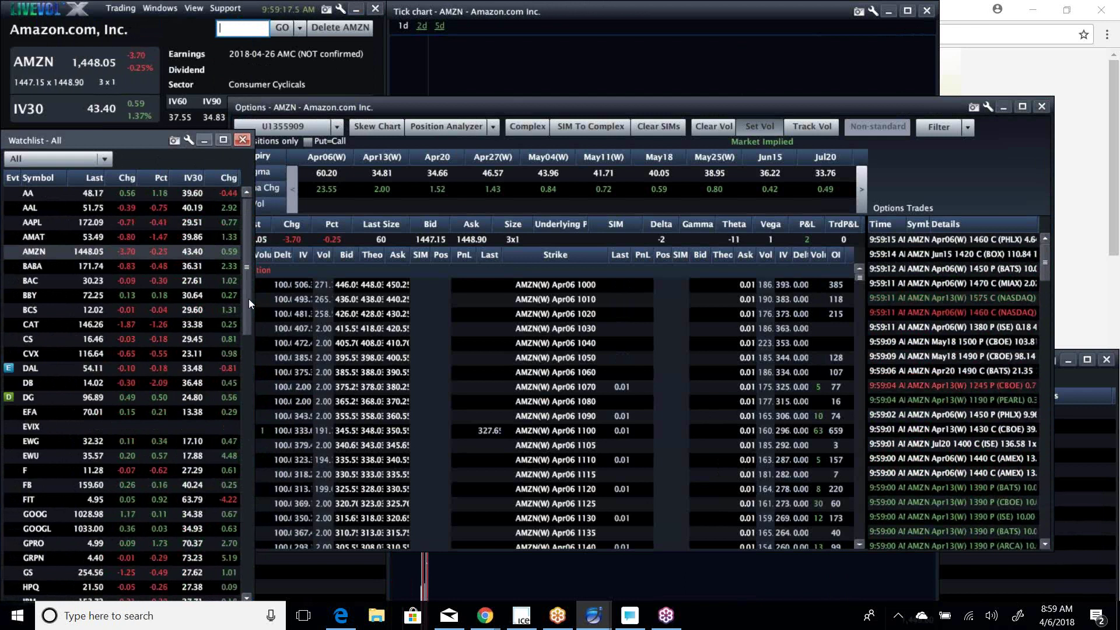
Load Intel (INTC), then Micron (MU), in the symbol box and scroll the watchlist down
left_click(241, 27)
type("intc")
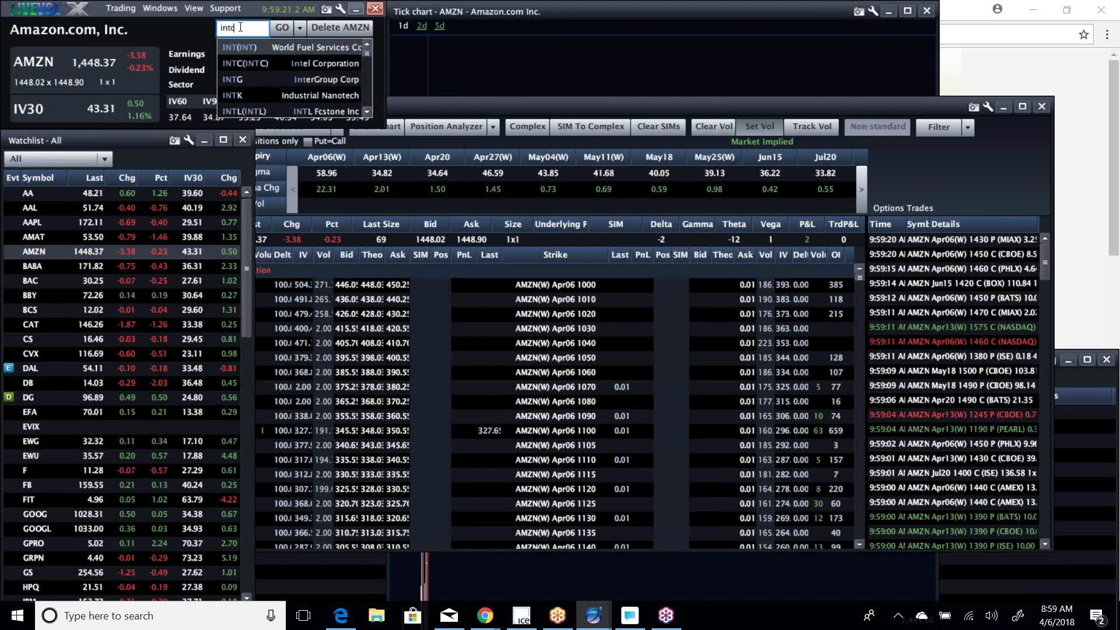
key("Return")
type("mu")
key("Return")
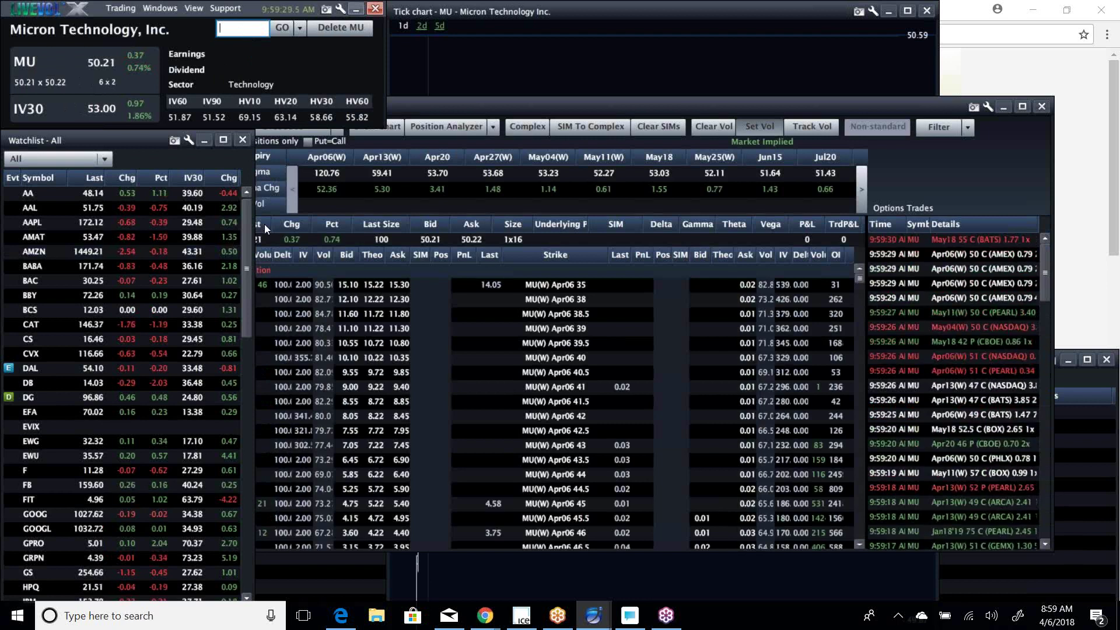
left_click_drag(244, 229, 235, 473)
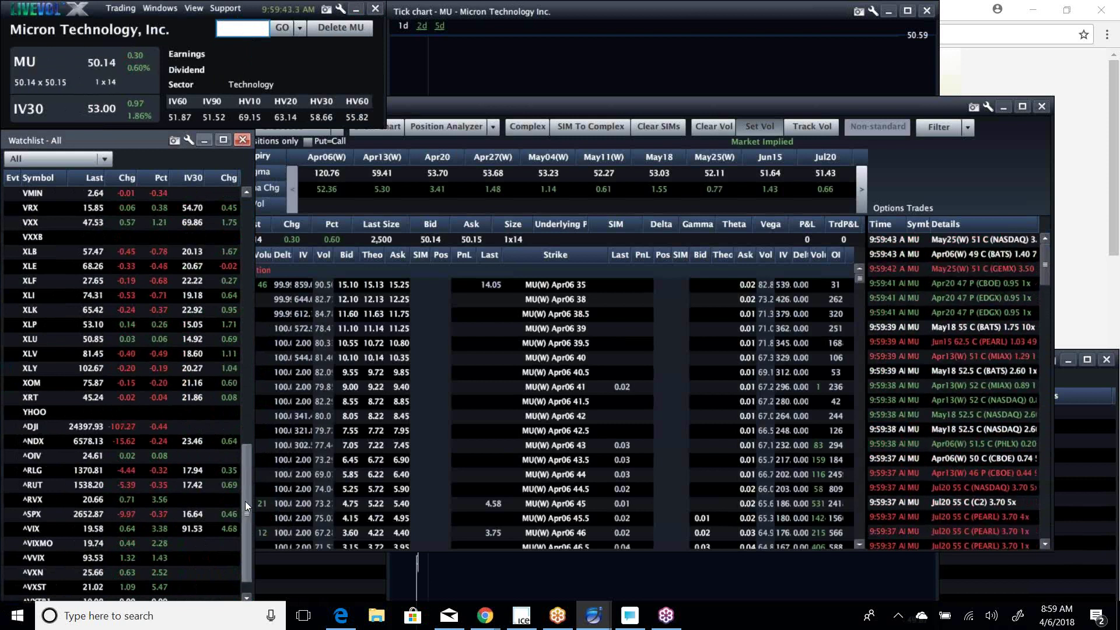
left_click_drag(245, 502, 244, 513)
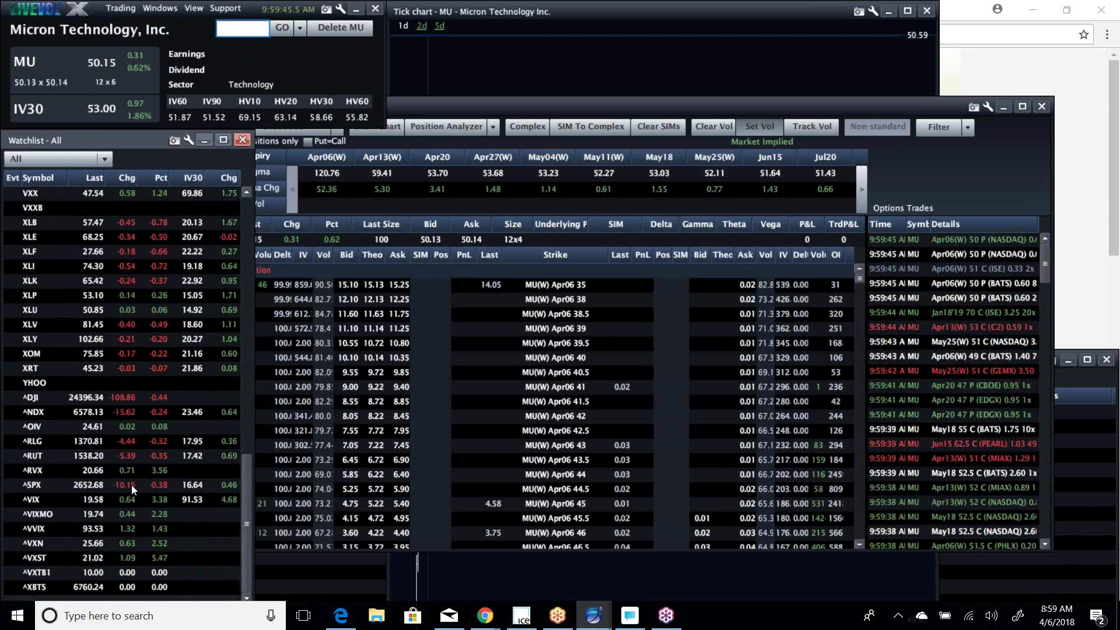